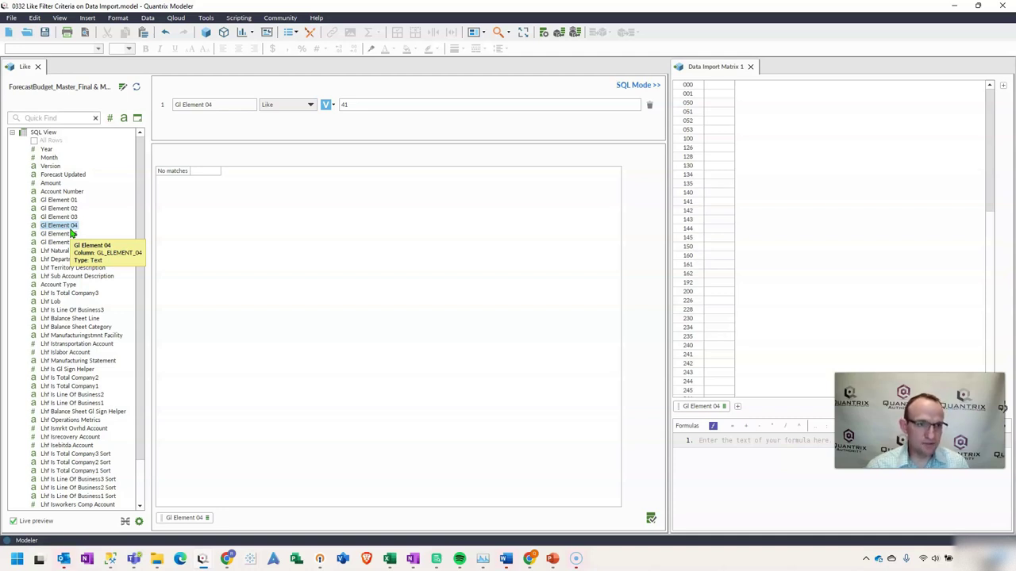
pyautogui.click(352, 105)
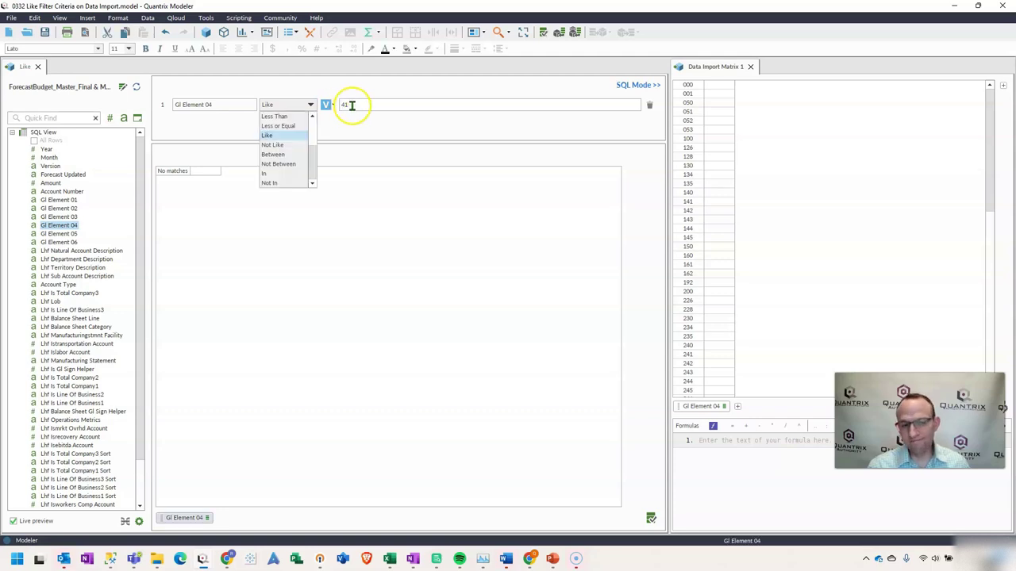
pyautogui.click(744, 310)
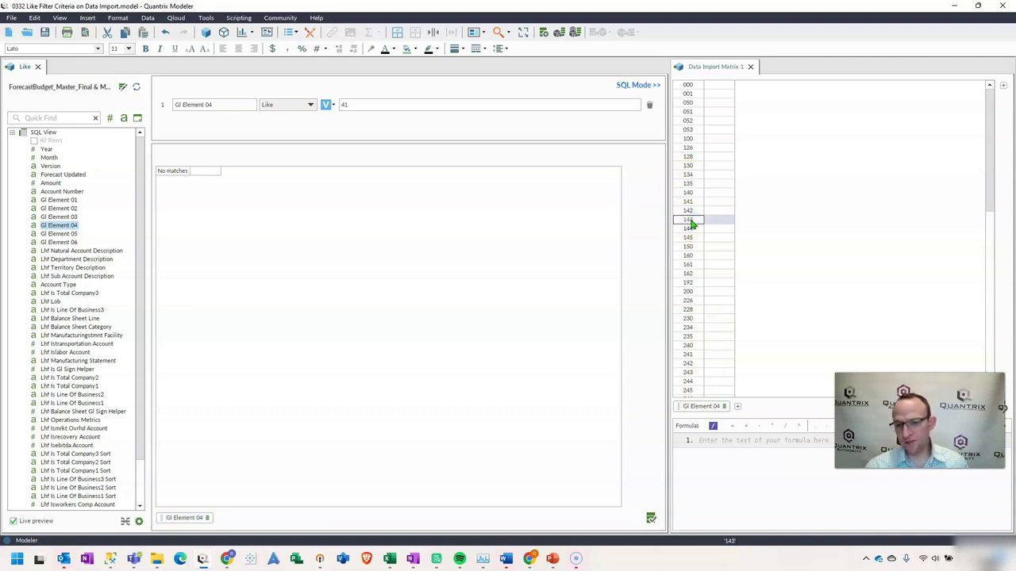
pyautogui.click(688, 220)
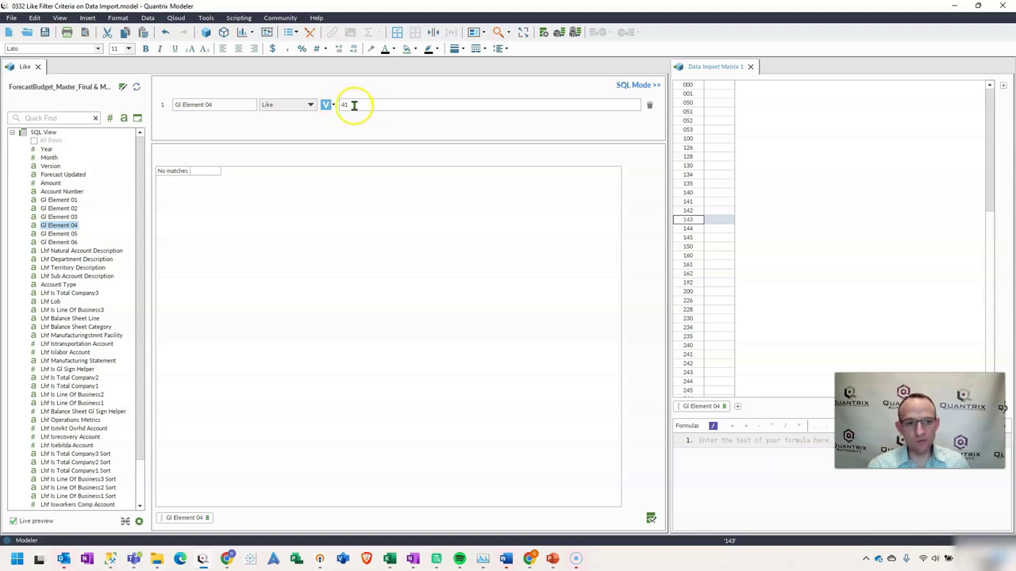
# Step: Rerun the Like data import with the %41 filter and select matched accounts 141 through 541
pyautogui.rightClick(24, 68)
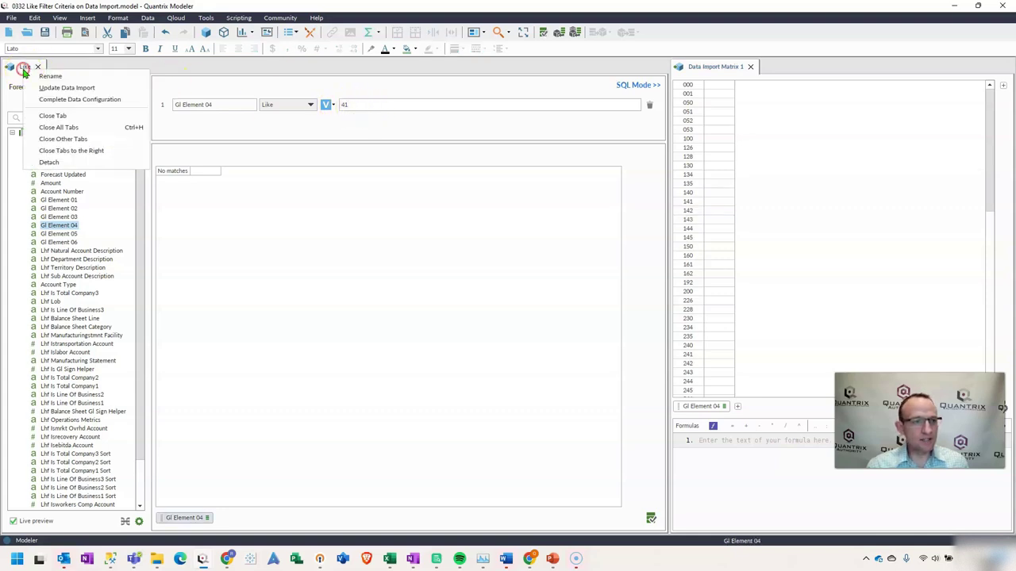
pyautogui.click(48, 87)
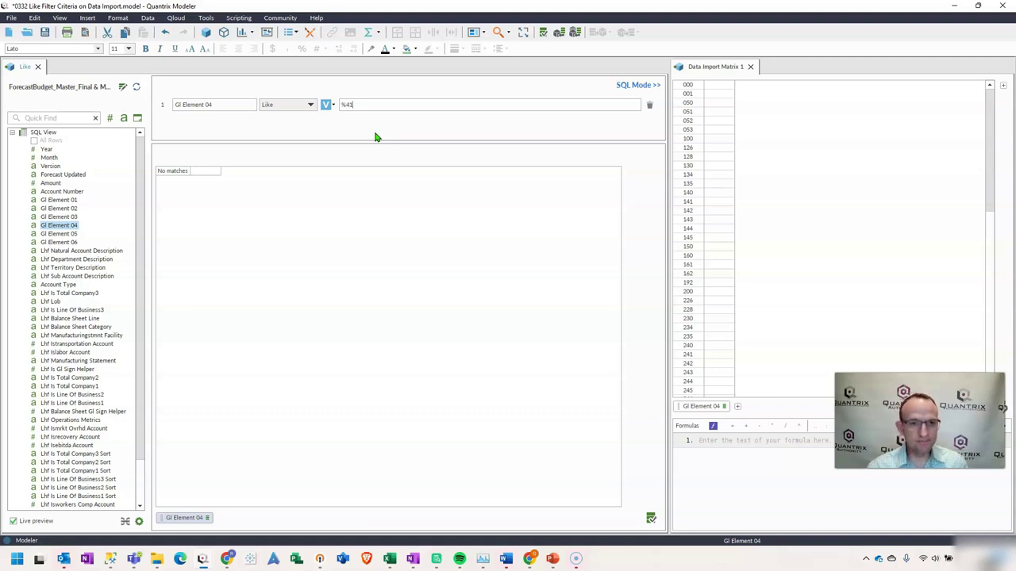
pyautogui.rightClick(17, 68)
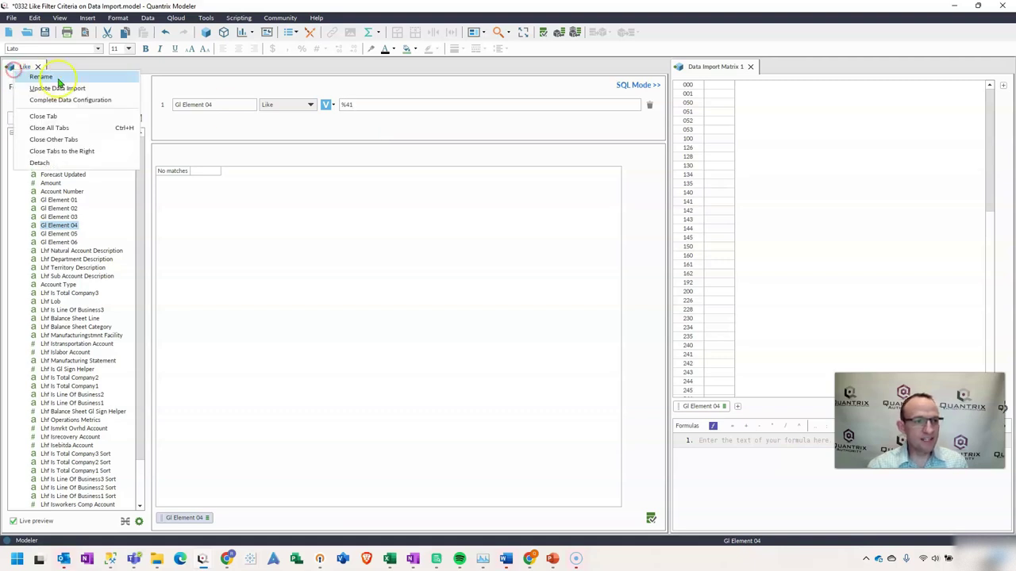
pyautogui.click(61, 94)
pyautogui.moveTo(172, 171); pyautogui.dragTo(176, 207)
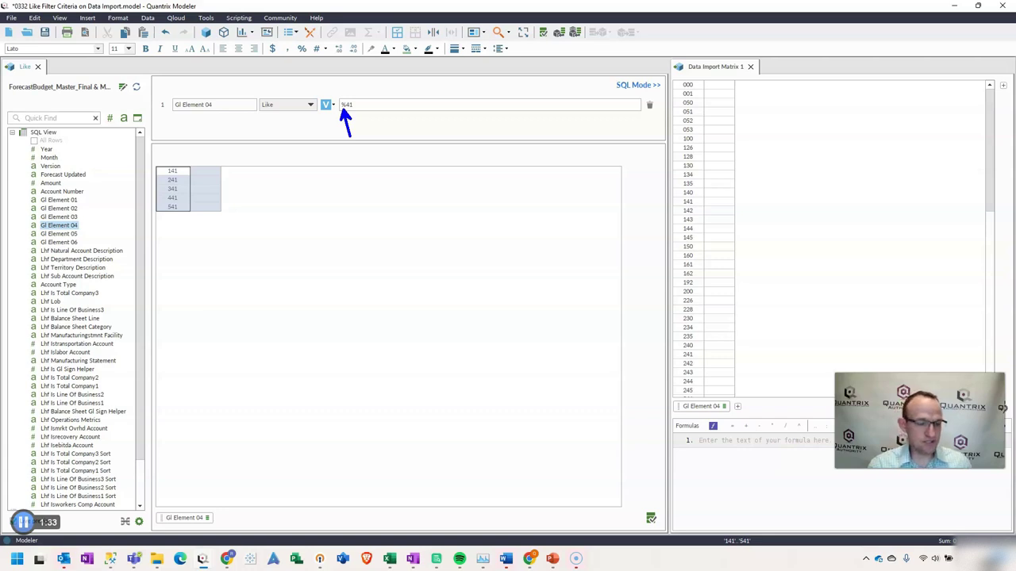
pyautogui.click(639, 86)
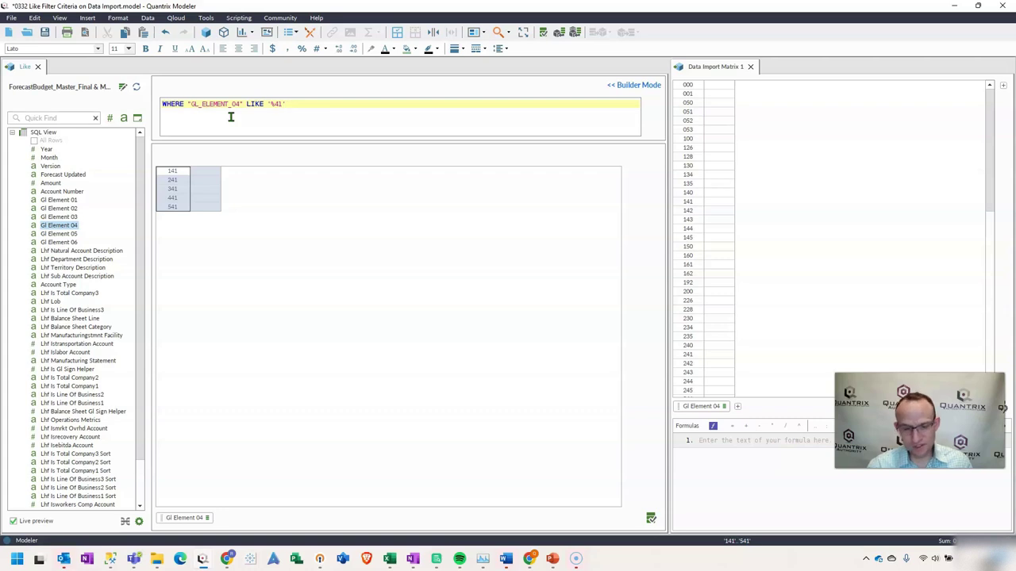
pyautogui.click(625, 86)
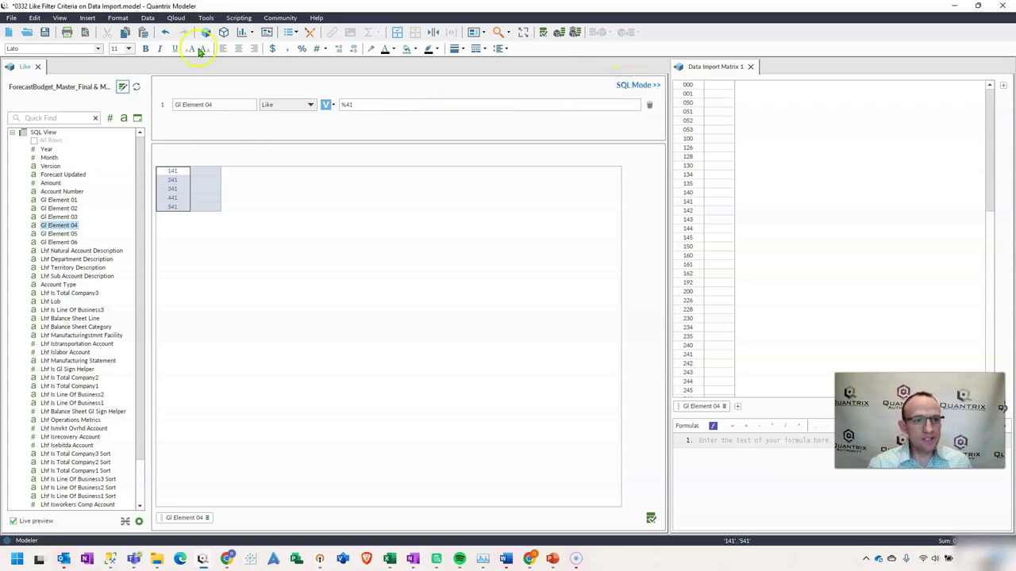
# Step: Turn on 'Use inferred Like syntax in import filter' under Options > Data > Data Import and confirm
pyautogui.click(206, 17)
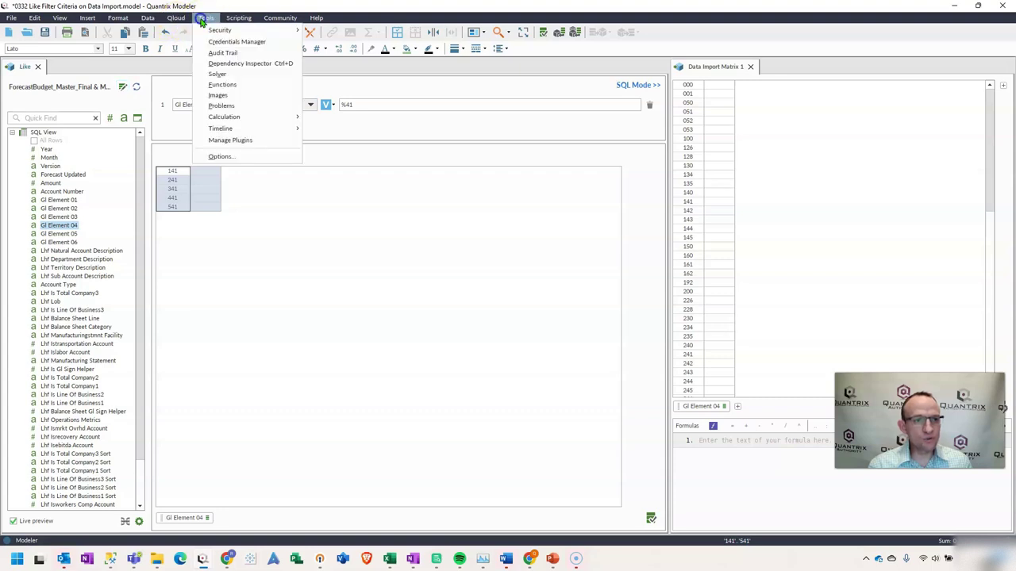
pyautogui.click(223, 161)
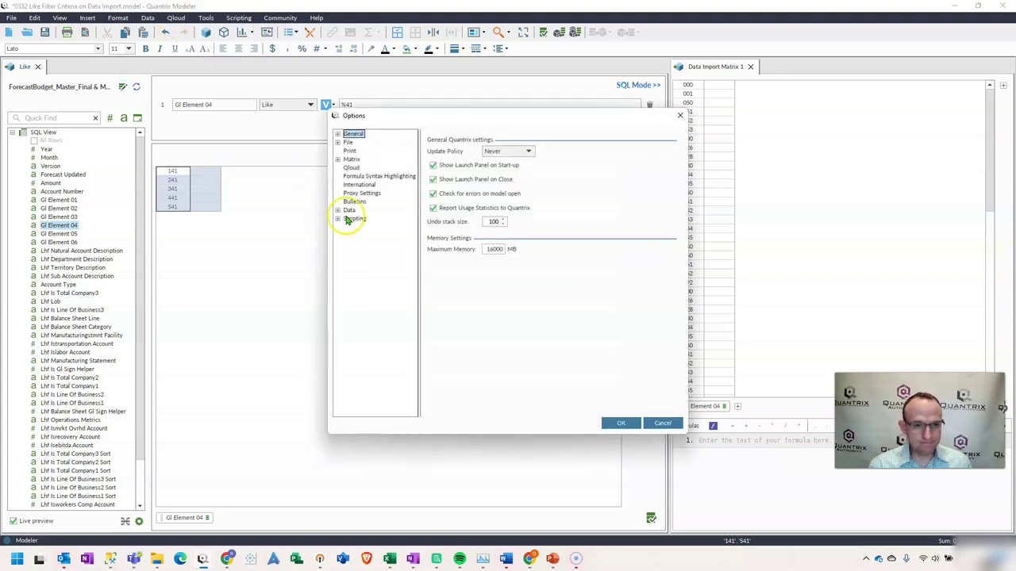
pyautogui.click(337, 209)
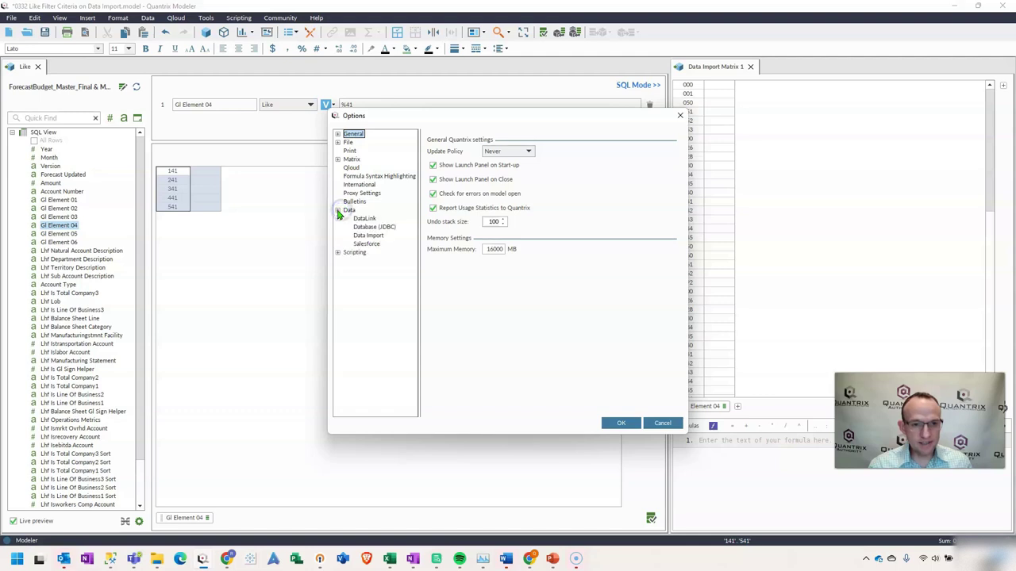
pyautogui.click(369, 236)
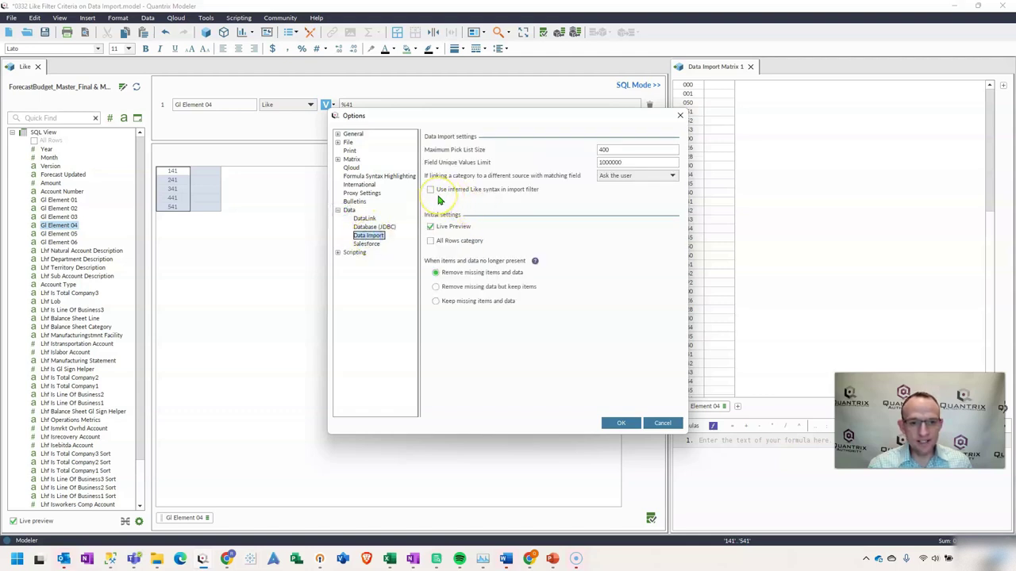
pyautogui.moveTo(453, 198)
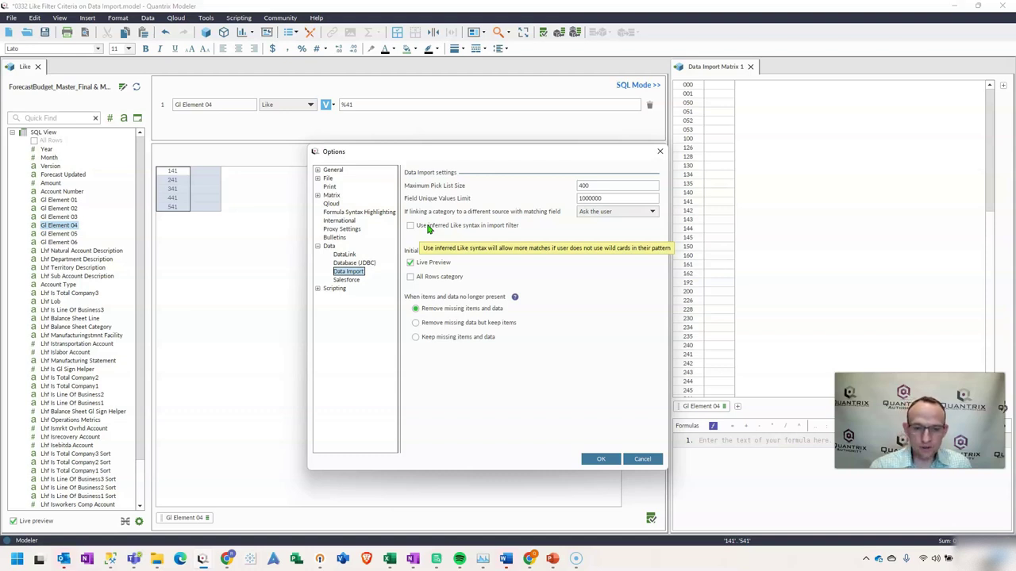
pyautogui.click(420, 227)
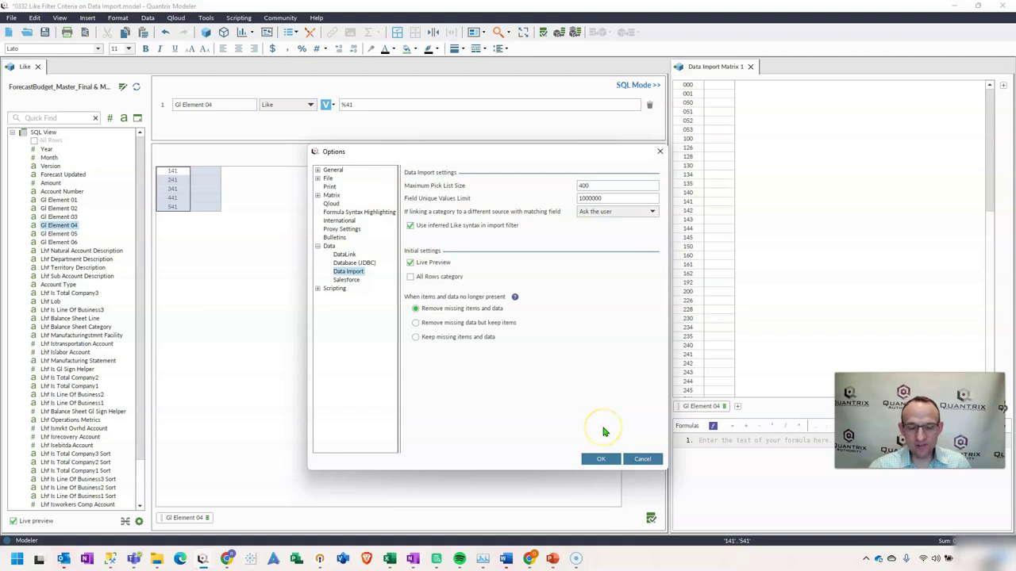
pyautogui.click(600, 458)
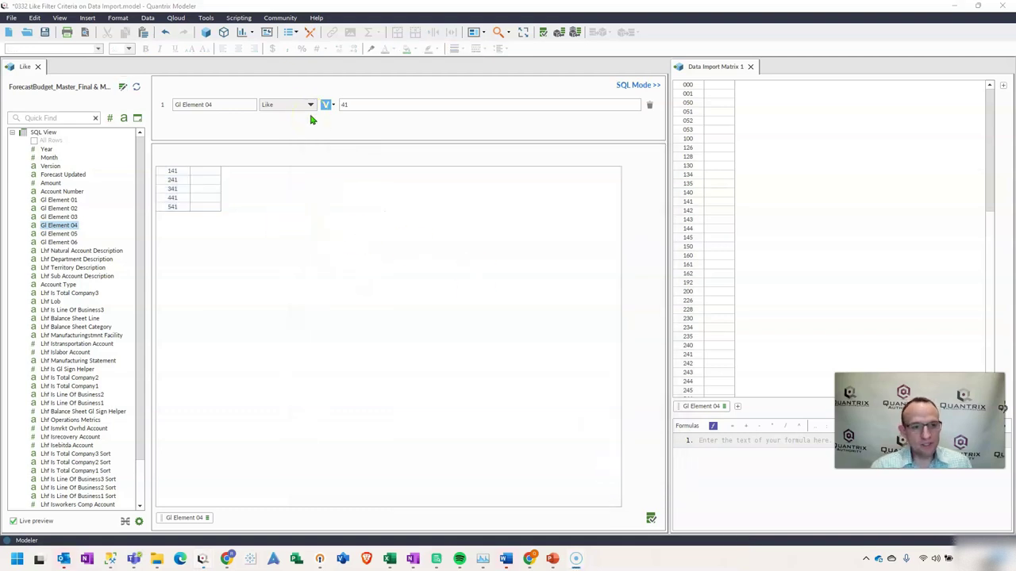
# Step: Update the Like data import with plain value 41 and select the resulting accounts 141 through 541
pyautogui.click(347, 103)
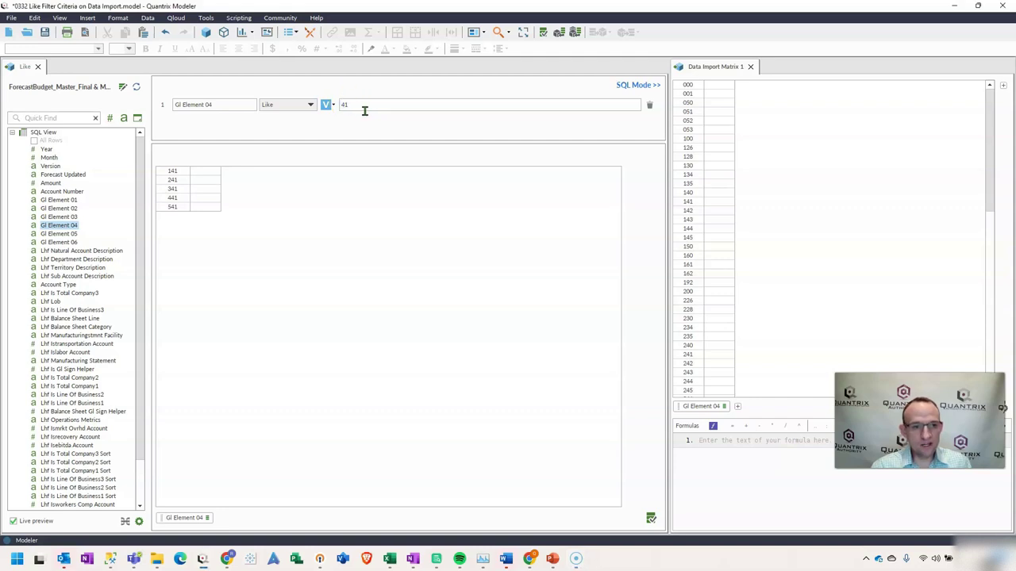
pyautogui.click(35, 77)
pyautogui.rightClick(15, 68)
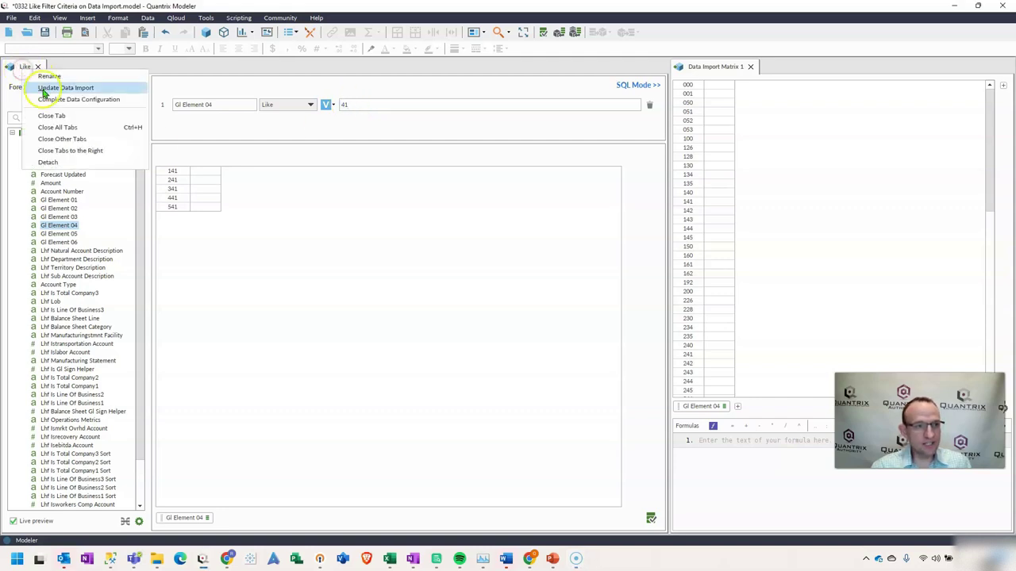
pyautogui.click(43, 85)
pyautogui.click(178, 191)
pyautogui.moveTo(178, 172); pyautogui.dragTo(182, 208)
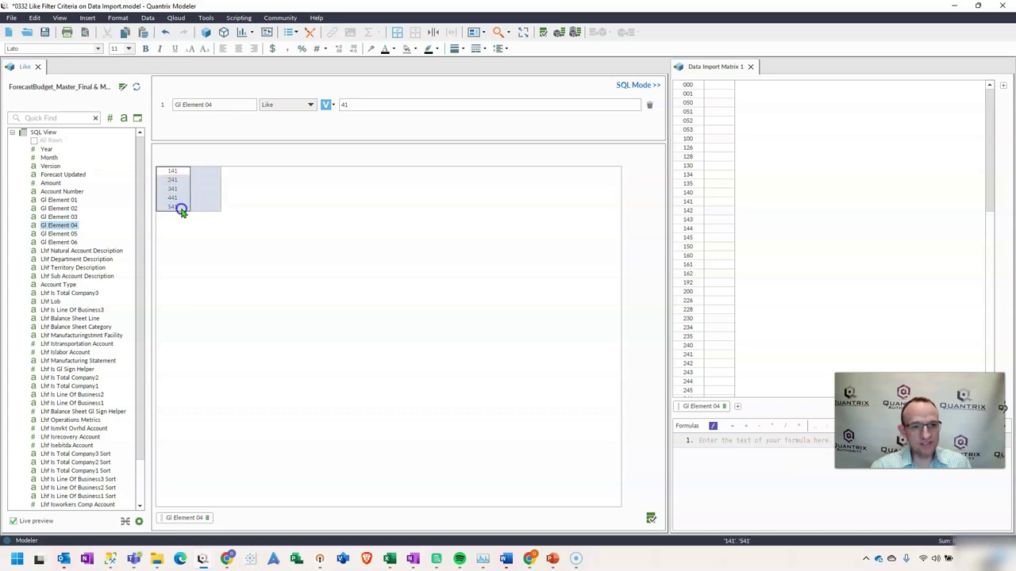
# Step: Select the 41 filter value and place the caret at its start for editing
pyautogui.click(345, 106)
pyautogui.doubleClick(349, 105)
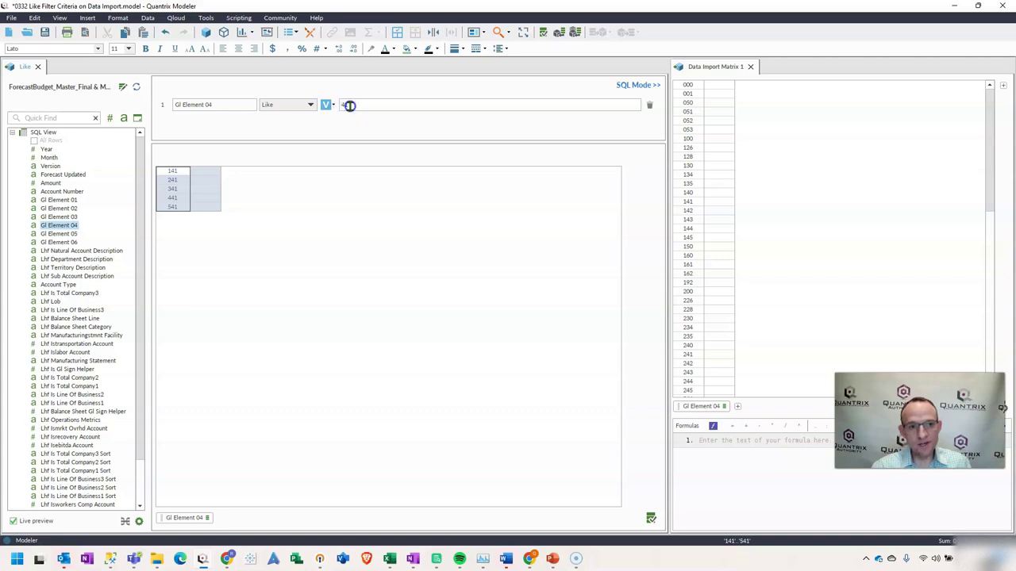
pyautogui.click(341, 105)
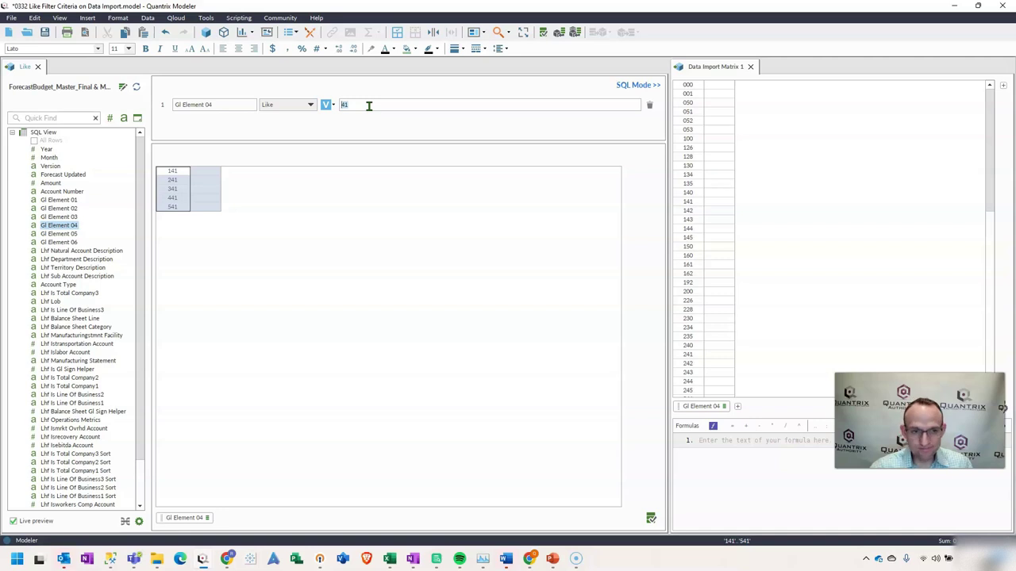
pyautogui.click(352, 102)
pyautogui.click(342, 105)
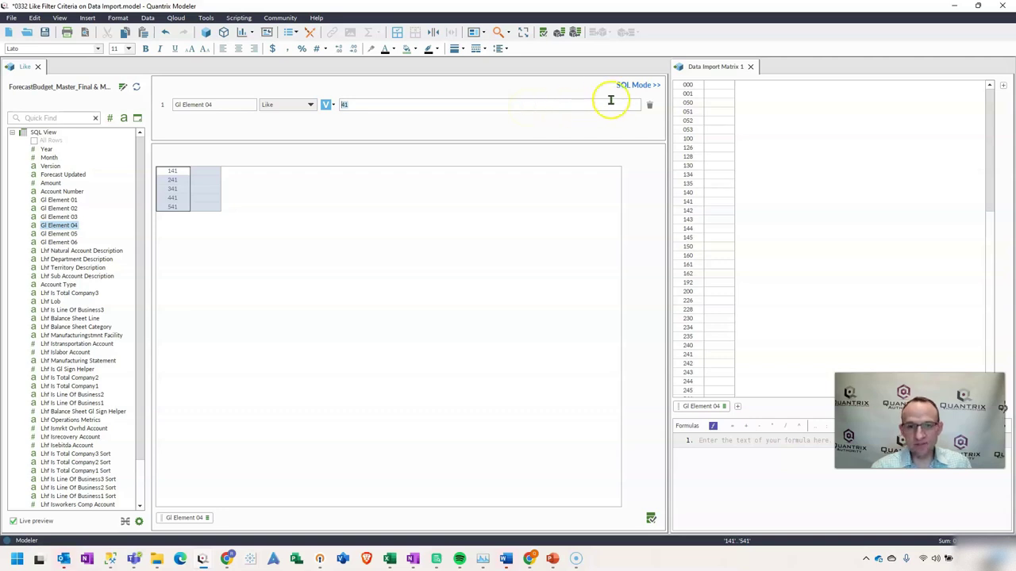
pyautogui.click(631, 85)
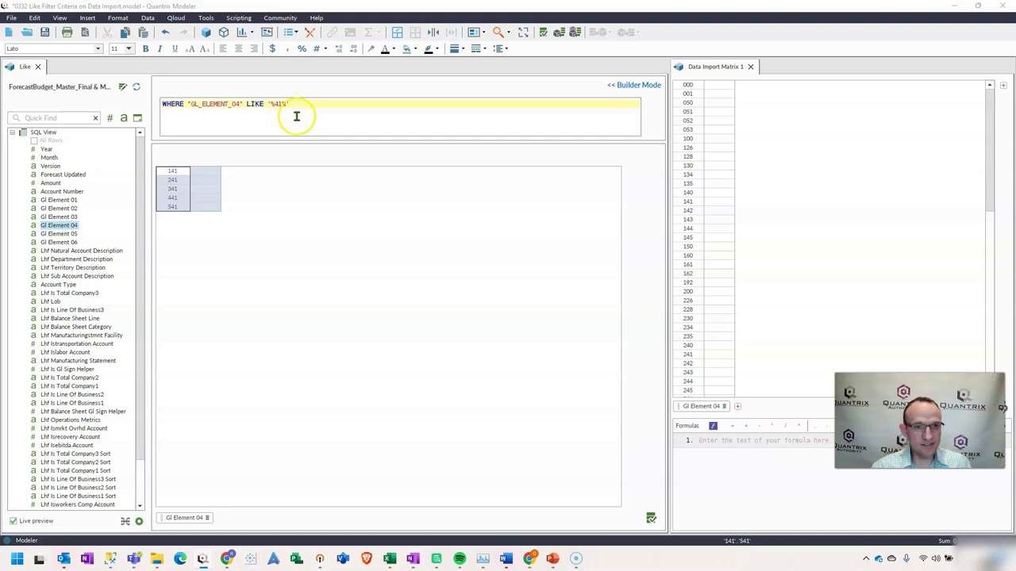
pyautogui.moveTo(272, 104); pyautogui.dragTo(289, 104)
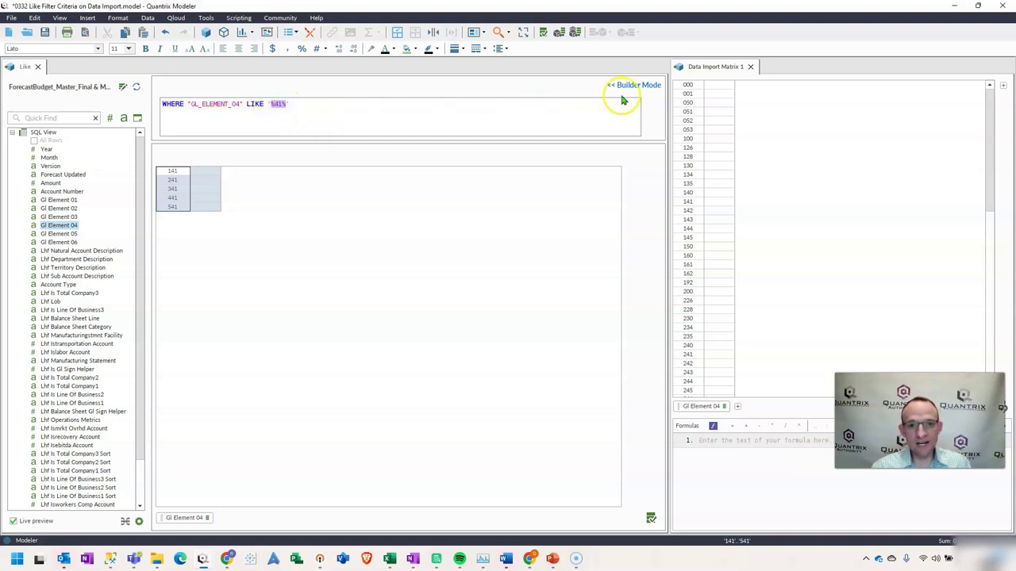
pyautogui.click(645, 85)
pyautogui.click(383, 106)
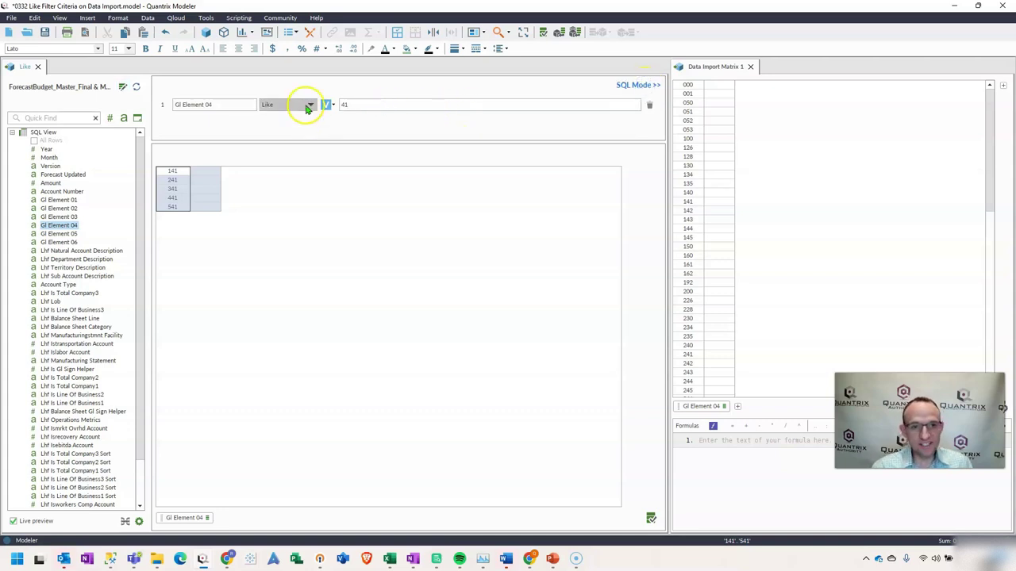
pyautogui.click(205, 17)
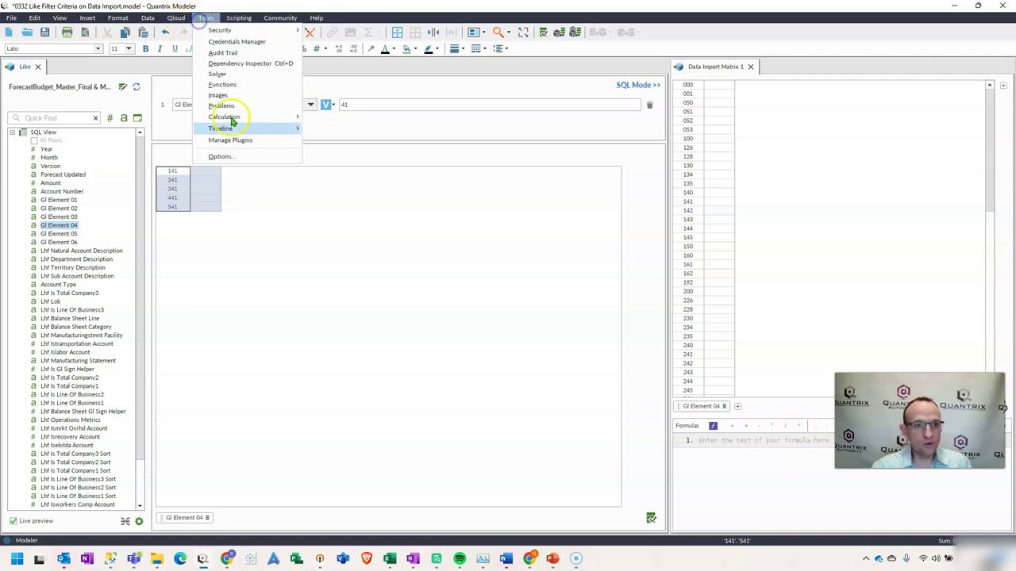
pyautogui.click(224, 156)
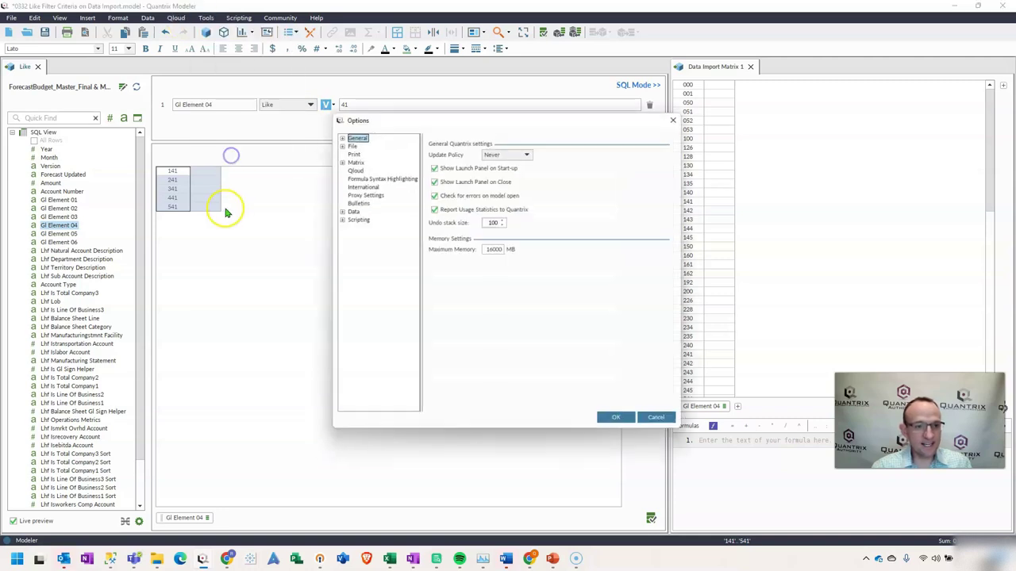
pyautogui.click(338, 210)
pyautogui.click(368, 235)
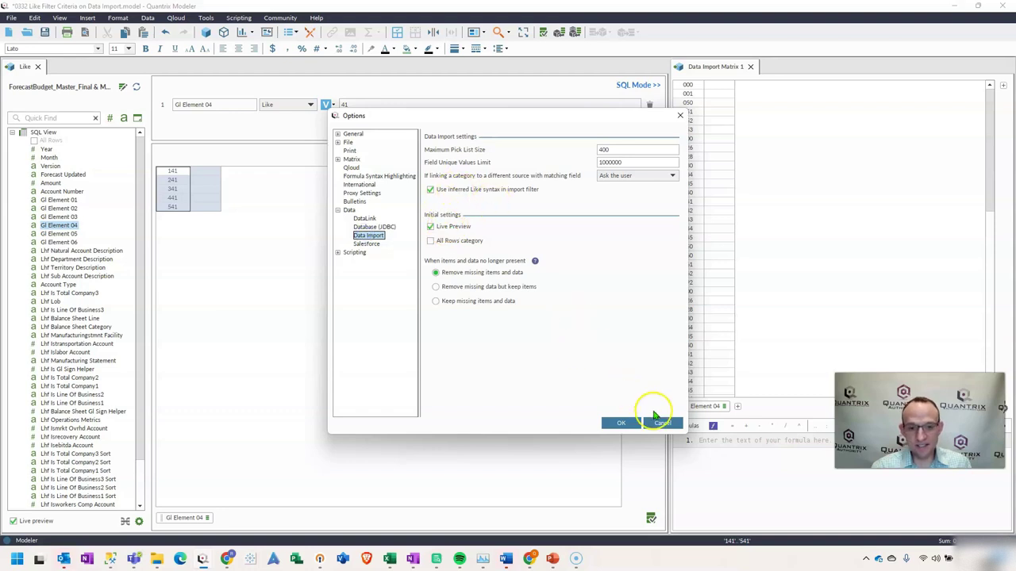
pyautogui.click(658, 422)
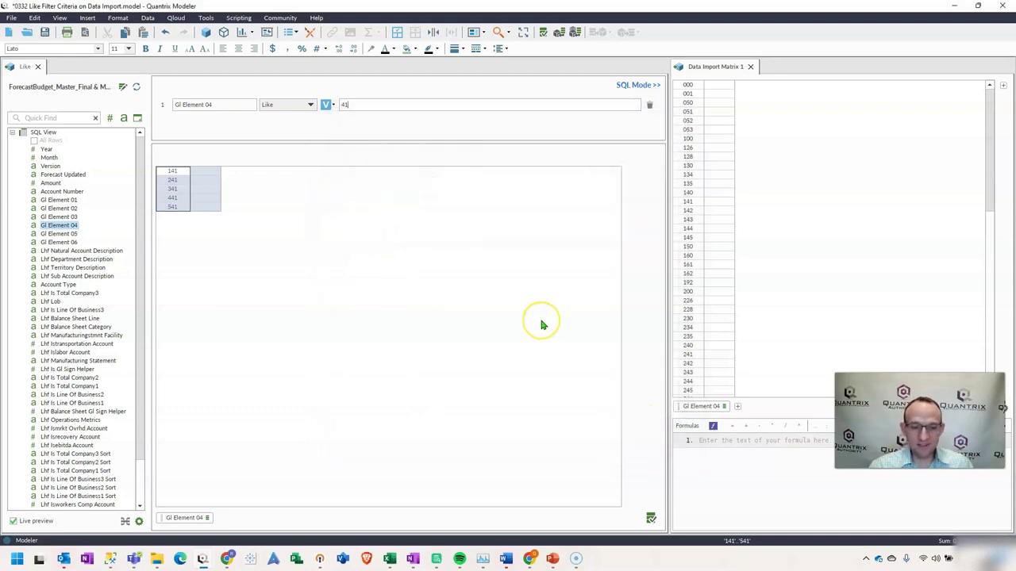